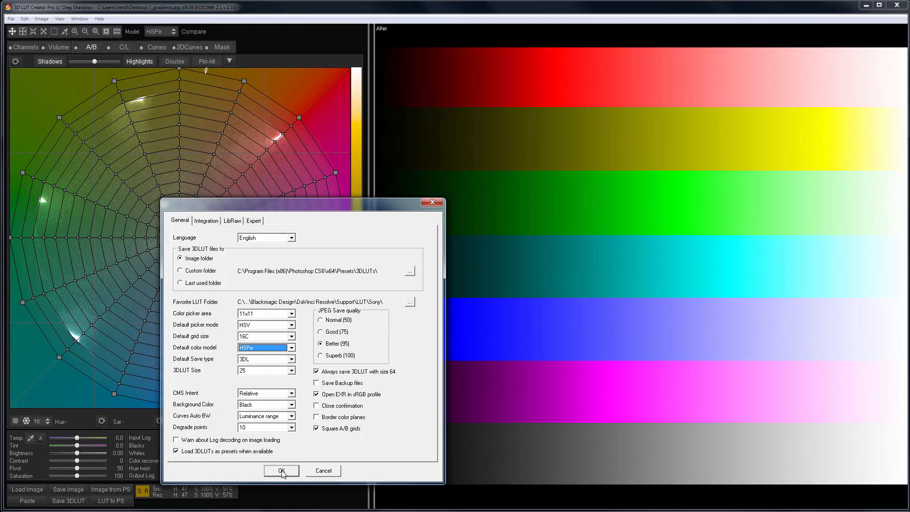
Confirm the preferences with HSPe as the default color model, and compare the gradients in the C/L, A/B and Curves editors
{"action": "left_click", "coordinate": [281, 471]}
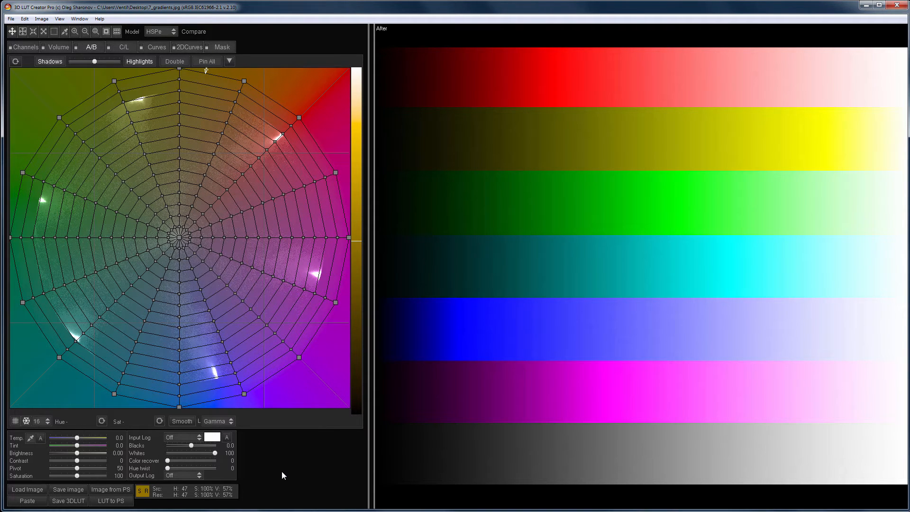
{"action": "left_click", "coordinate": [110, 47]}
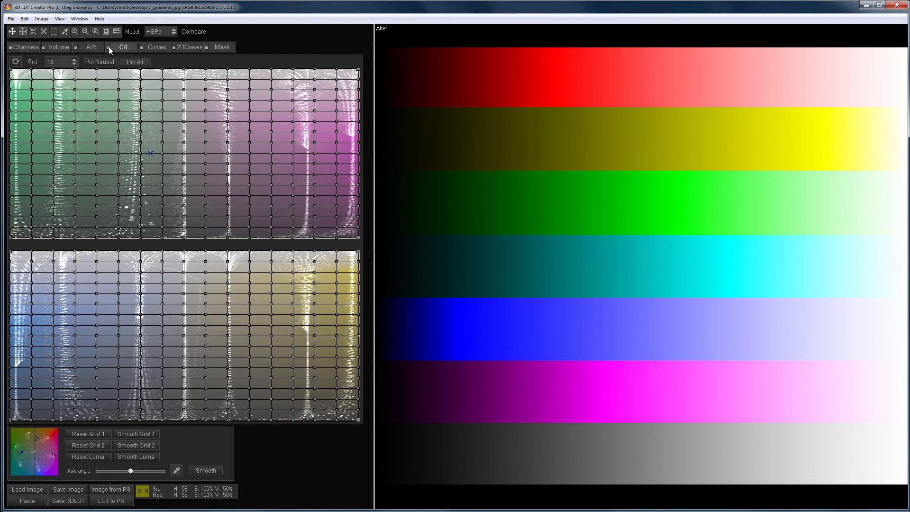
{"action": "left_click", "coordinate": [92, 47]}
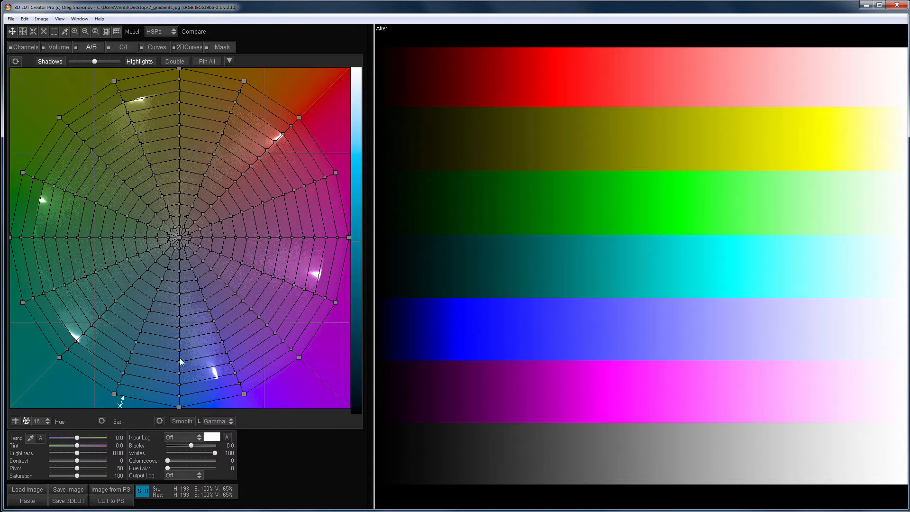
{"action": "left_click", "coordinate": [156, 50]}
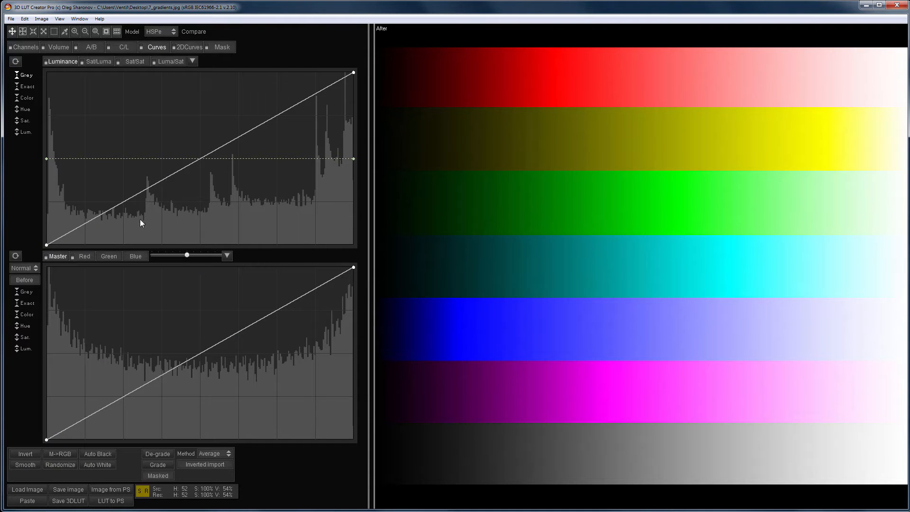
{"action": "left_click", "coordinate": [89, 48]}
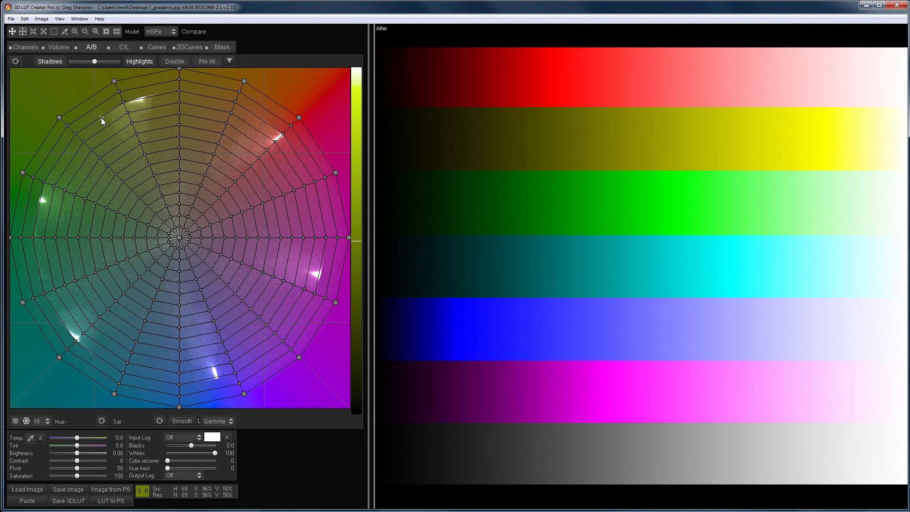
Pull a reddish A/B grid point across to the green side and switch the color model to CMYK
{"action": "left_click", "coordinate": [235, 182]}
{"action": "left_click_drag", "start_coordinate": [226, 189], "coordinate": [16, 231]}
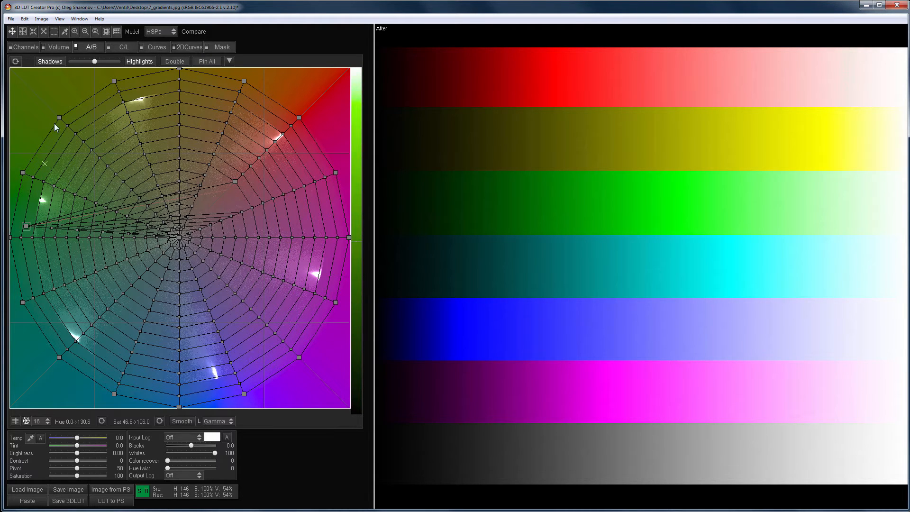
{"action": "left_click", "coordinate": [155, 32]}
{"action": "left_click", "coordinate": [179, 188]}
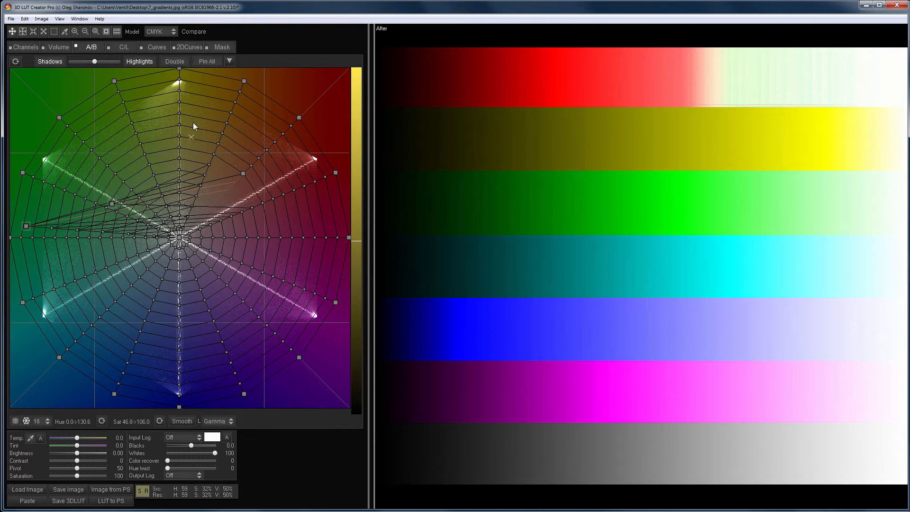
Set the color model back to HSPe with an undistorted A/B grid and look through the available models
{"action": "left_click", "coordinate": [175, 31]}
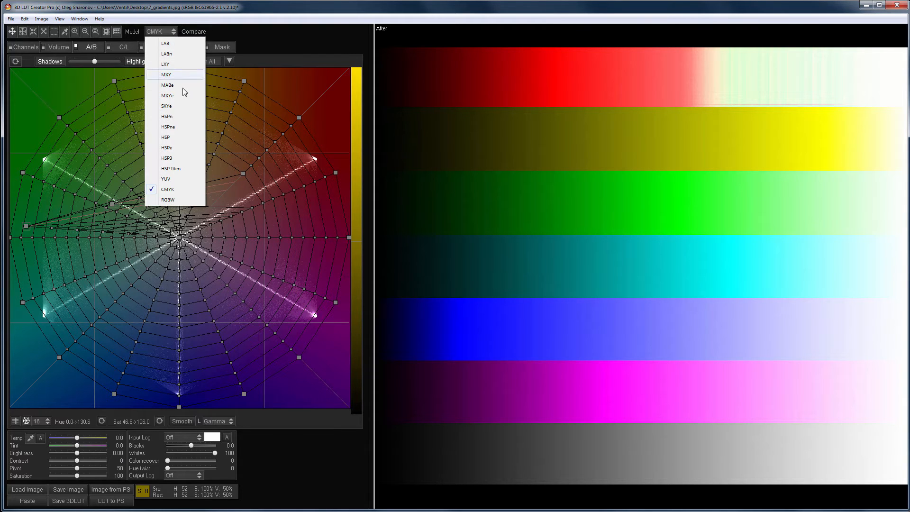
{"action": "left_click", "coordinate": [178, 148]}
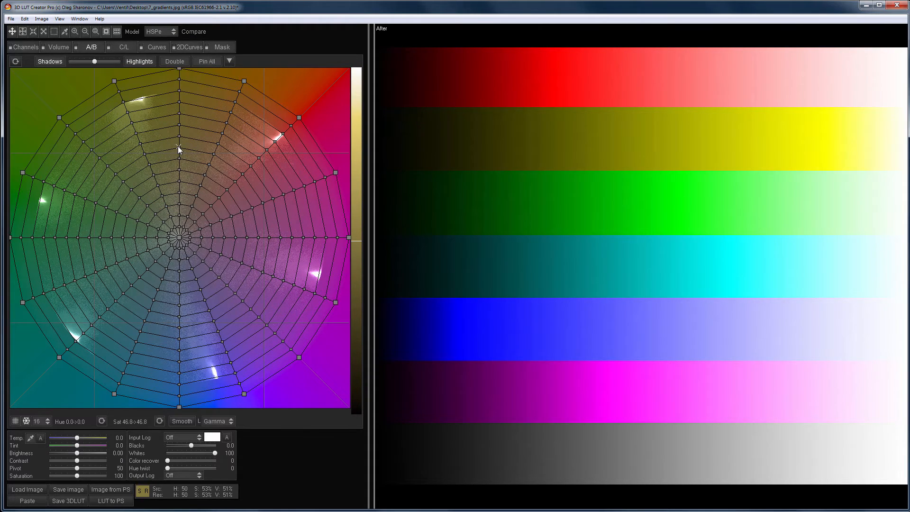
{"action": "left_click", "coordinate": [170, 33]}
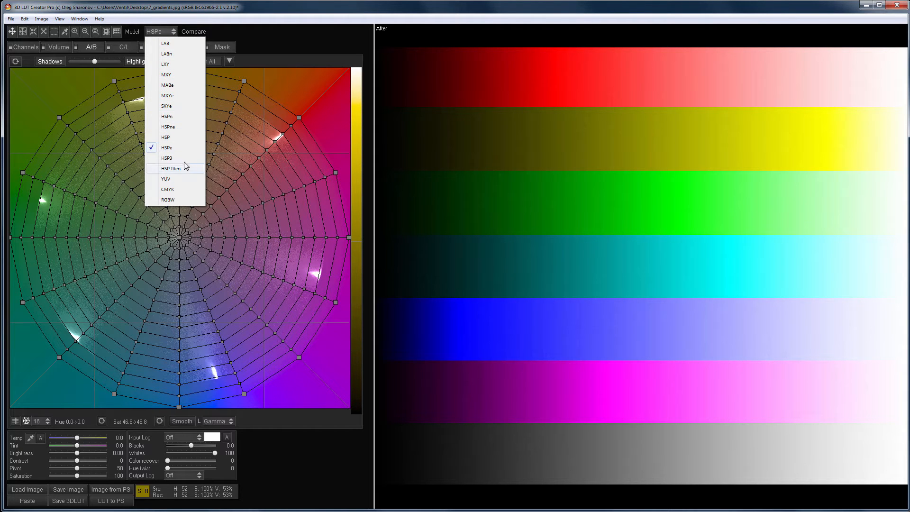
{"action": "left_click", "coordinate": [198, 6]}
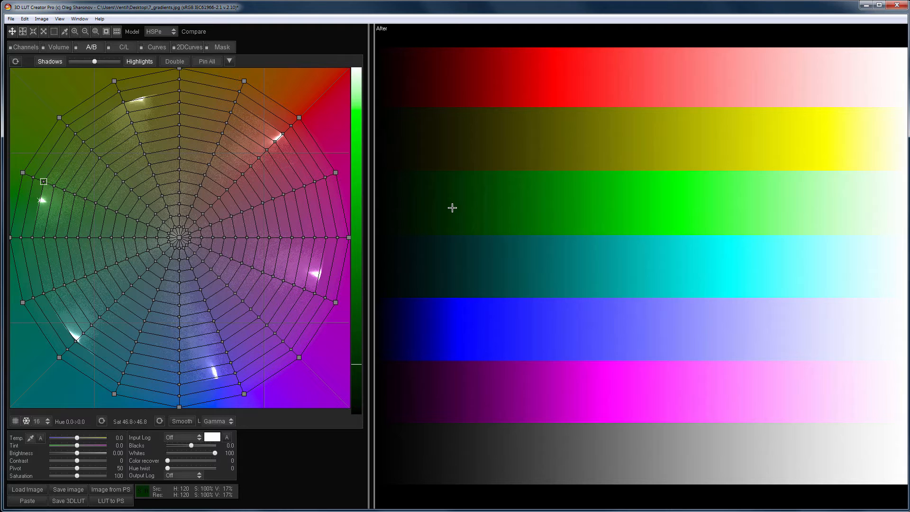
Switch the color model to HSP and set the C/L grid size to 6
{"action": "left_click", "coordinate": [155, 30]}
{"action": "left_click", "coordinate": [177, 138]}
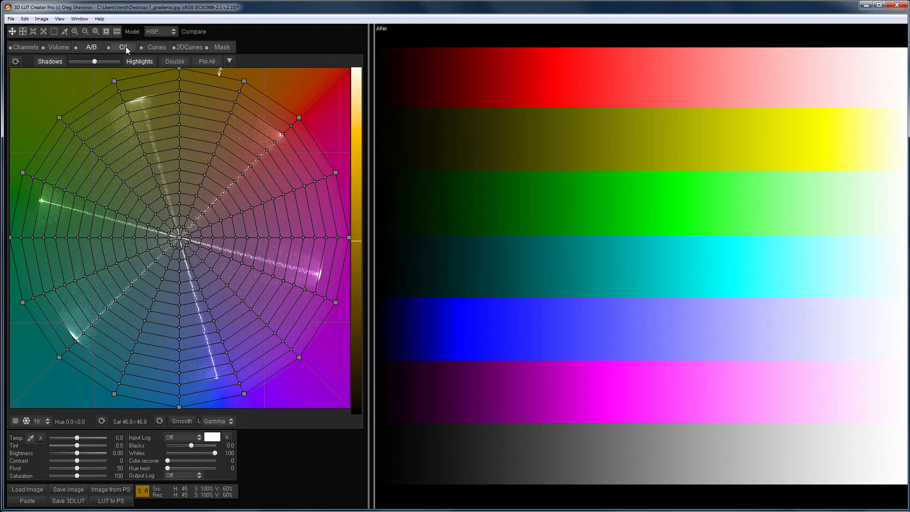
{"action": "left_click", "coordinate": [127, 46]}
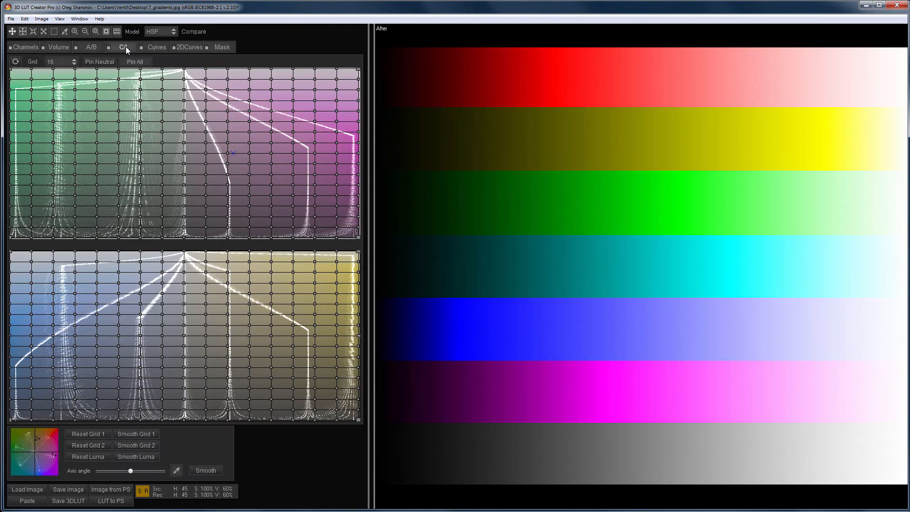
{"action": "left_click", "coordinate": [66, 61]}
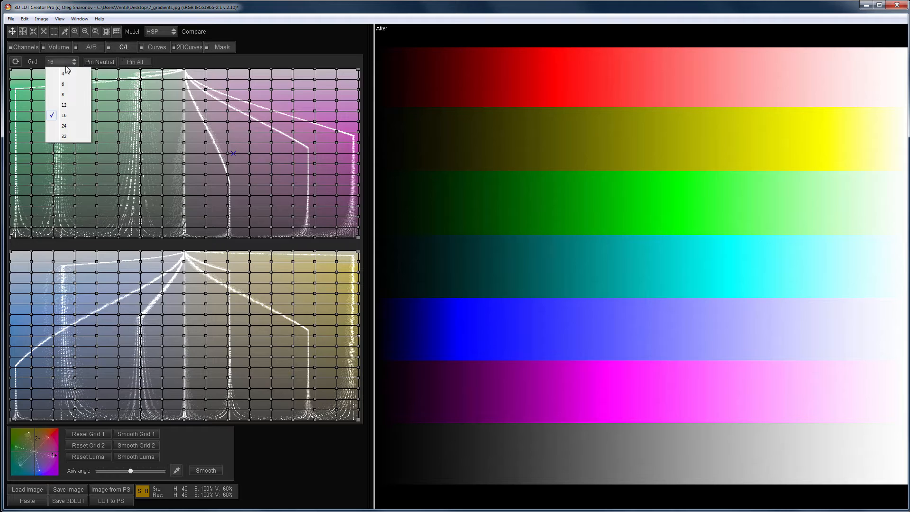
{"action": "left_click", "coordinate": [68, 85]}
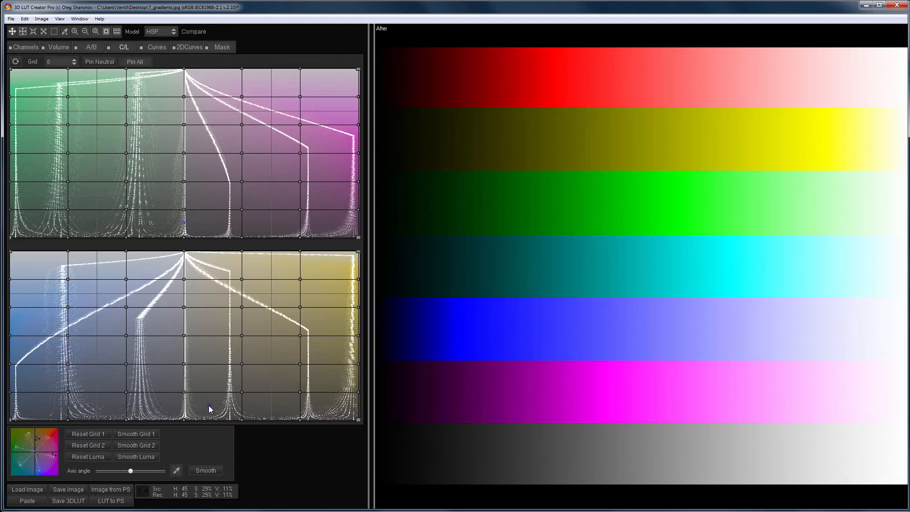
Align the C/L axes to a color sampled from the blue gradient, first in HSP and again in the LAB model
{"action": "left_click", "coordinate": [176, 471]}
{"action": "left_click", "coordinate": [469, 335]}
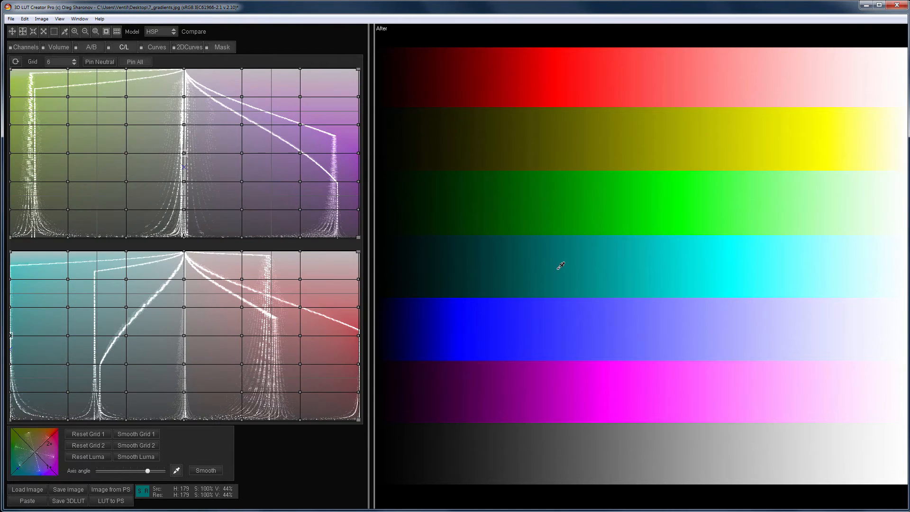
{"action": "left_click", "coordinate": [151, 32]}
{"action": "left_click", "coordinate": [163, 44]}
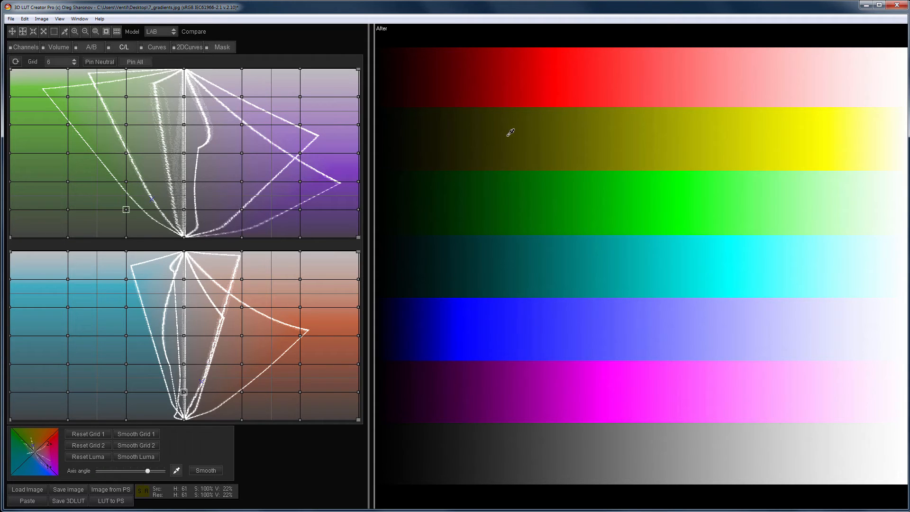
{"action": "left_click", "coordinate": [465, 332]}
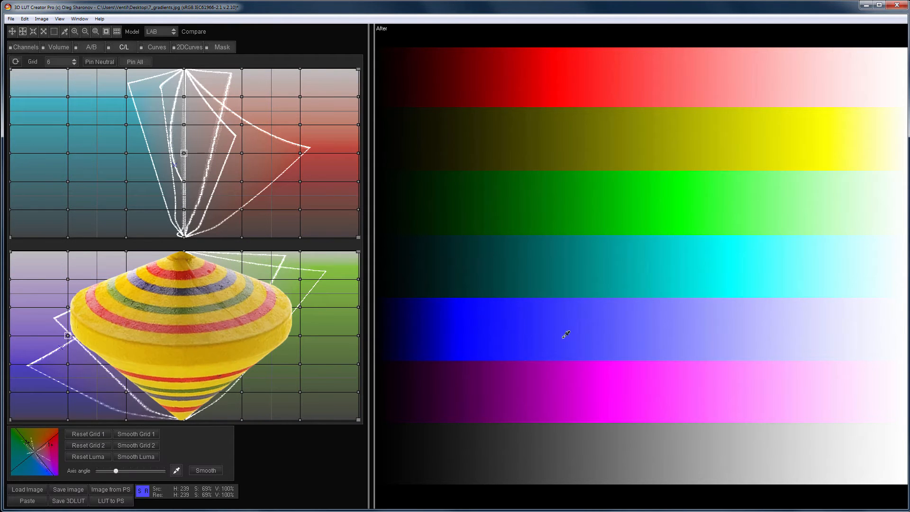
Return to the A/B grid and switch the color model from LAB to HSPn
{"action": "left_click", "coordinate": [87, 47]}
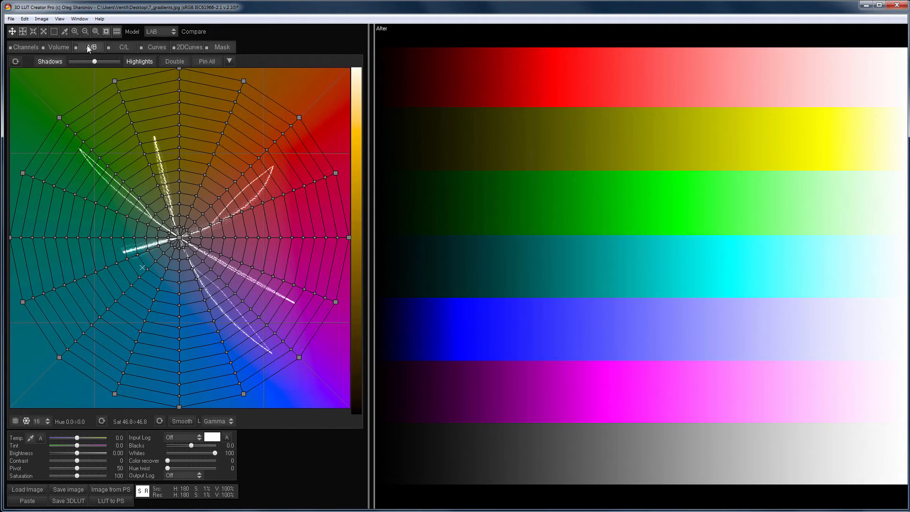
{"action": "left_click", "coordinate": [158, 30]}
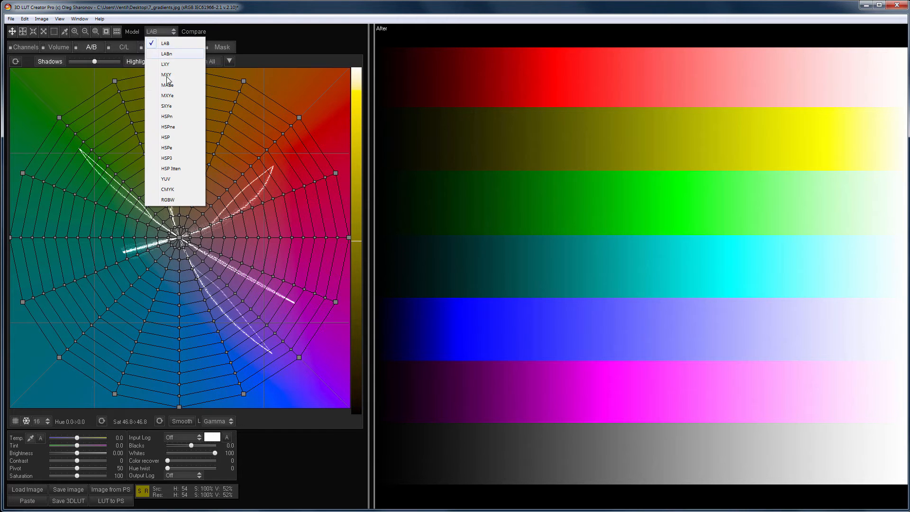
{"action": "left_click", "coordinate": [180, 118]}
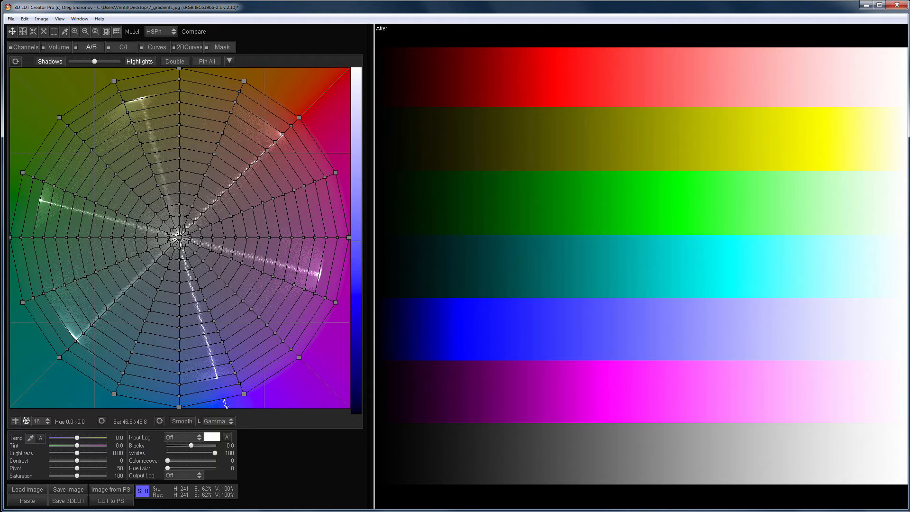
Load the HueSatLuma_Circle_24_2.png color wheel image and show its A/B distribution in the HSP model
{"action": "left_click_drag", "start_coordinate": [436, 467], "coordinate": [437, 459]}
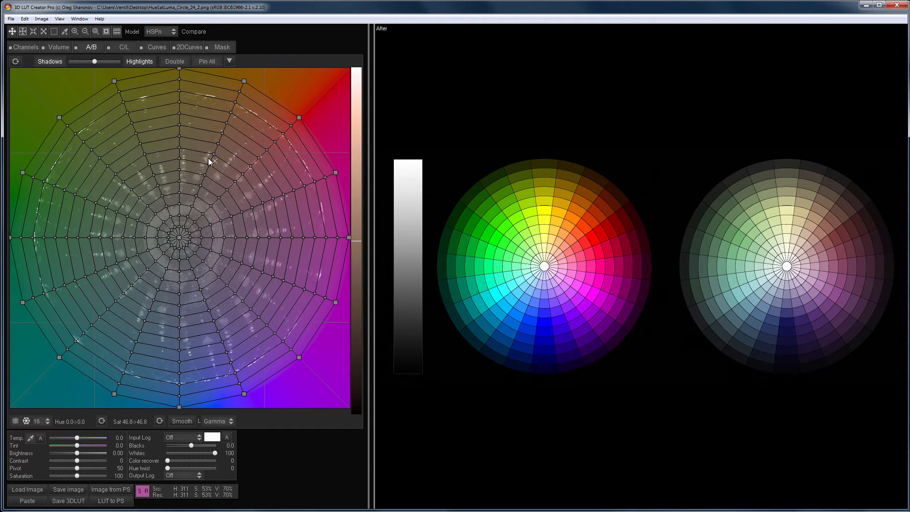
{"action": "left_click", "coordinate": [164, 31]}
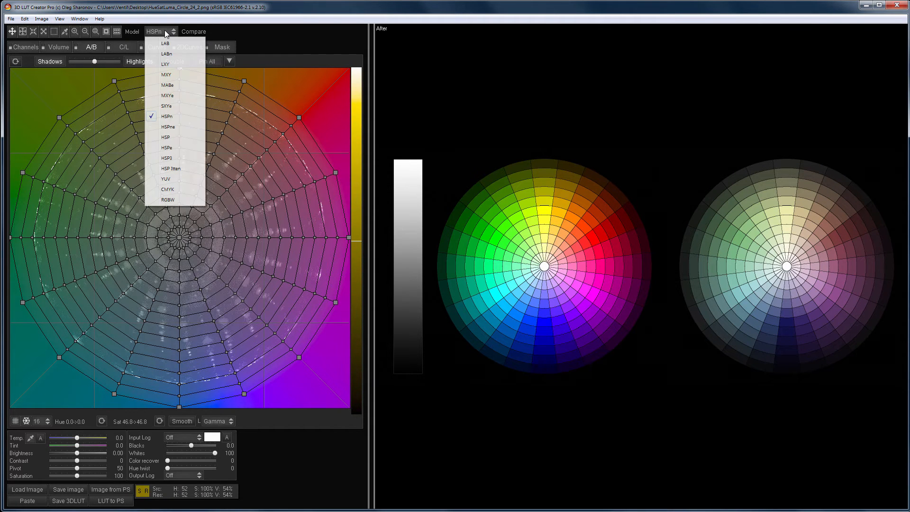
{"action": "left_click", "coordinate": [166, 137]}
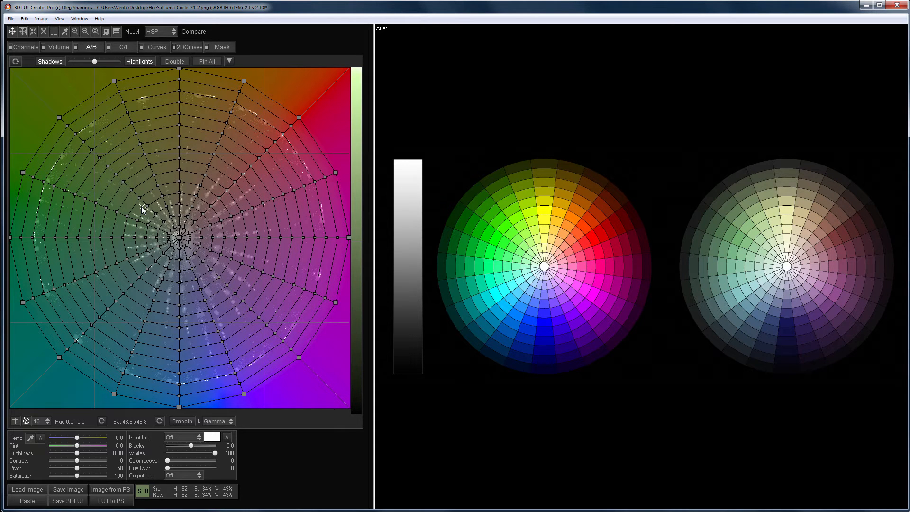
Set the color model back to HSPn and reload the 7_gradients.jpg image
{"action": "left_click", "coordinate": [162, 32]}
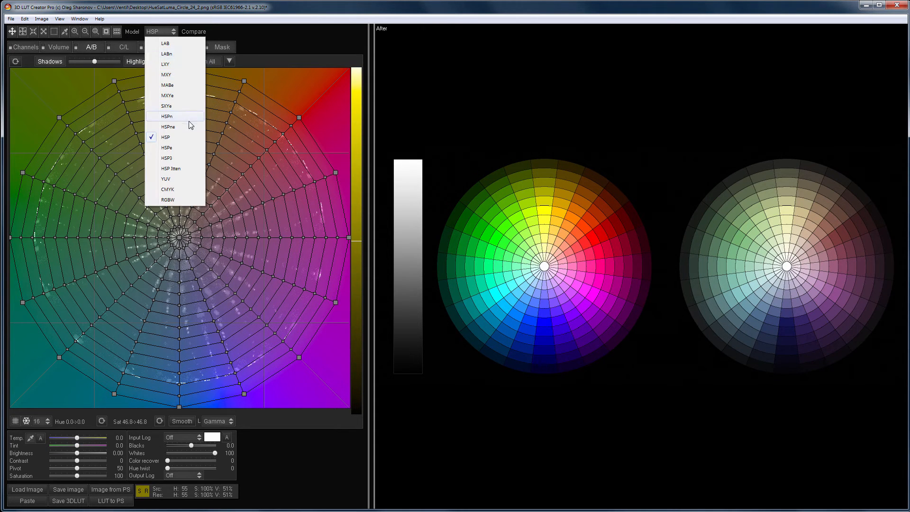
{"action": "key", "text": "Escape"}
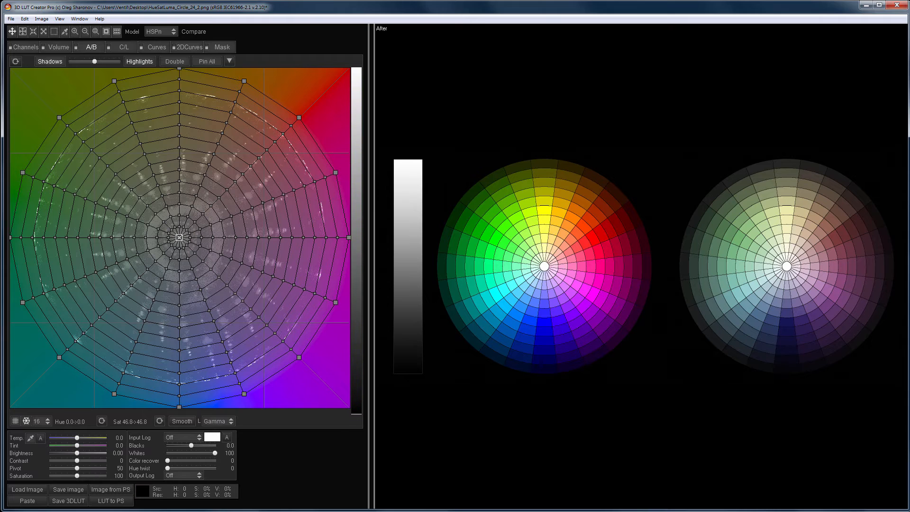
{"action": "left_click_drag", "start_coordinate": [425, 477], "coordinate": [424, 477]}
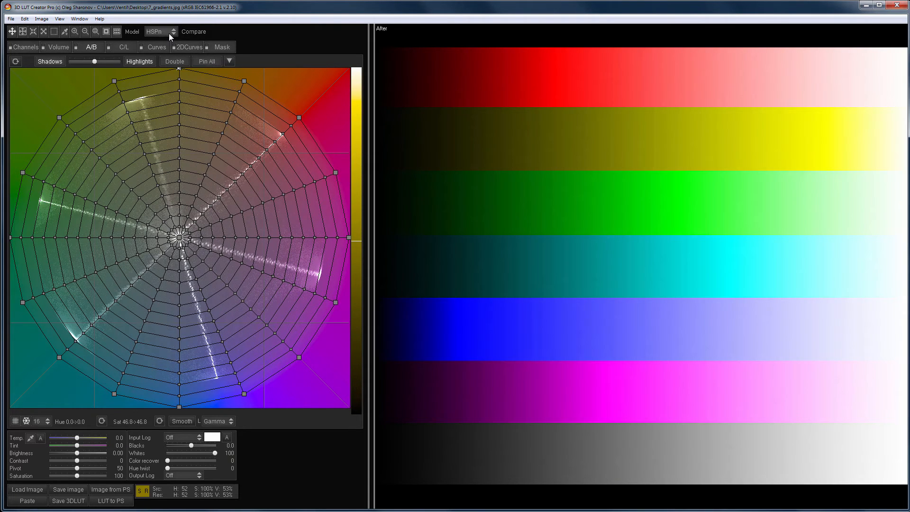
Switch the color model to LAB for the gradients image on the A/B grid
{"action": "left_click", "coordinate": [169, 33]}
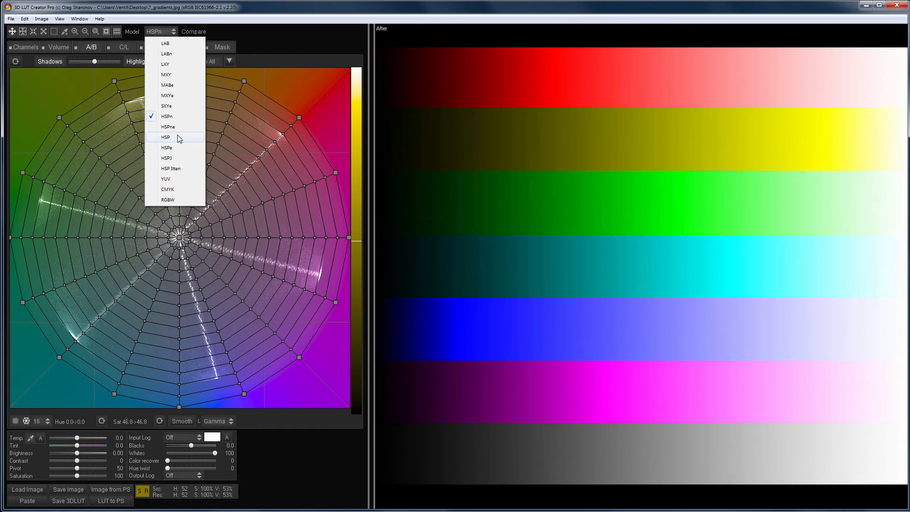
{"action": "key", "text": "Escape"}
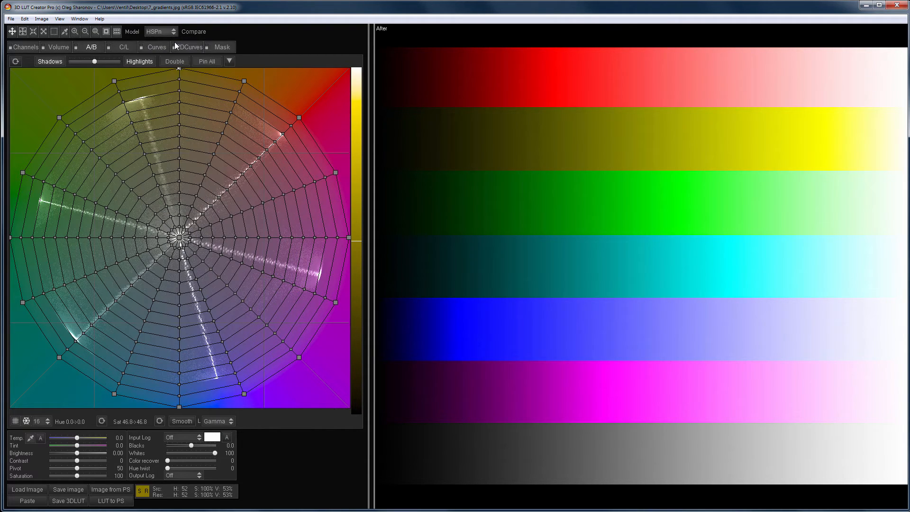
{"action": "key", "text": "Up"}
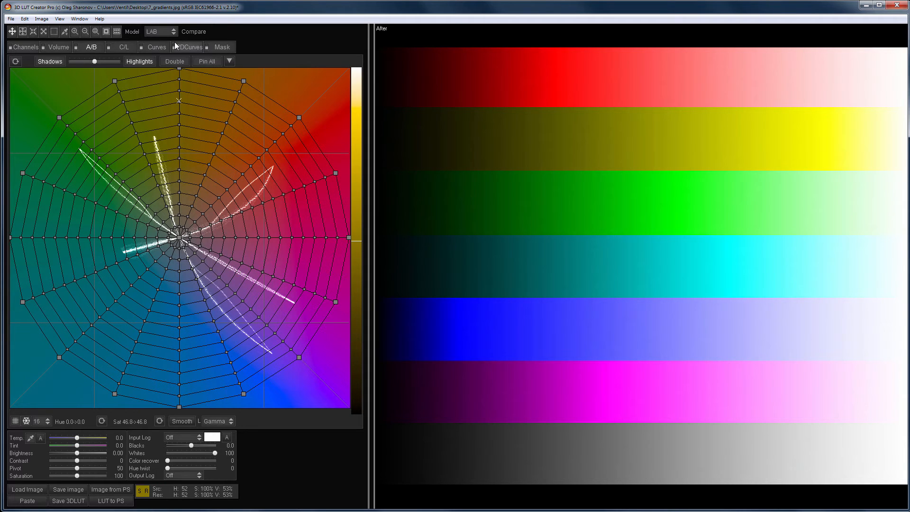
Flatten the Luminance curve by raising its black point and lowering its white point to an output of 219
{"action": "left_click", "coordinate": [161, 47]}
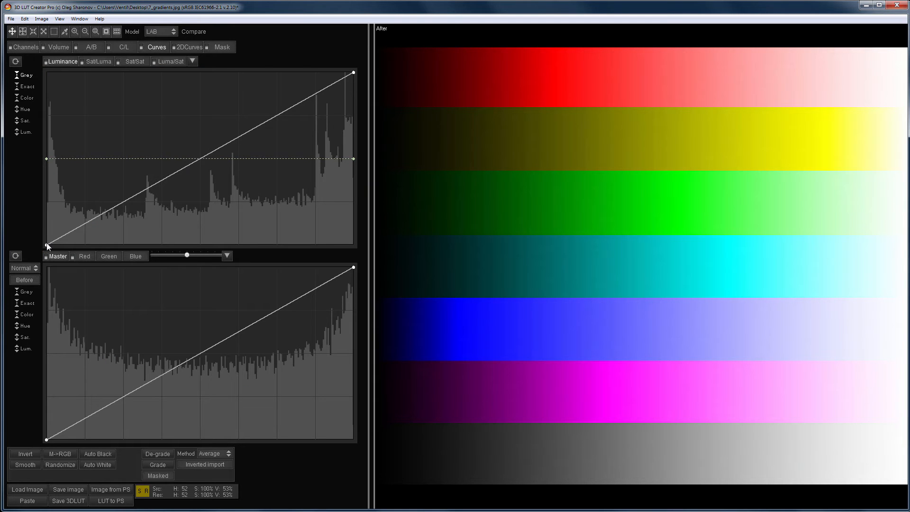
{"action": "left_click_drag", "start_coordinate": [46, 242], "coordinate": [47, 219]}
{"action": "left_click_drag", "start_coordinate": [352, 73], "coordinate": [354, 97]}
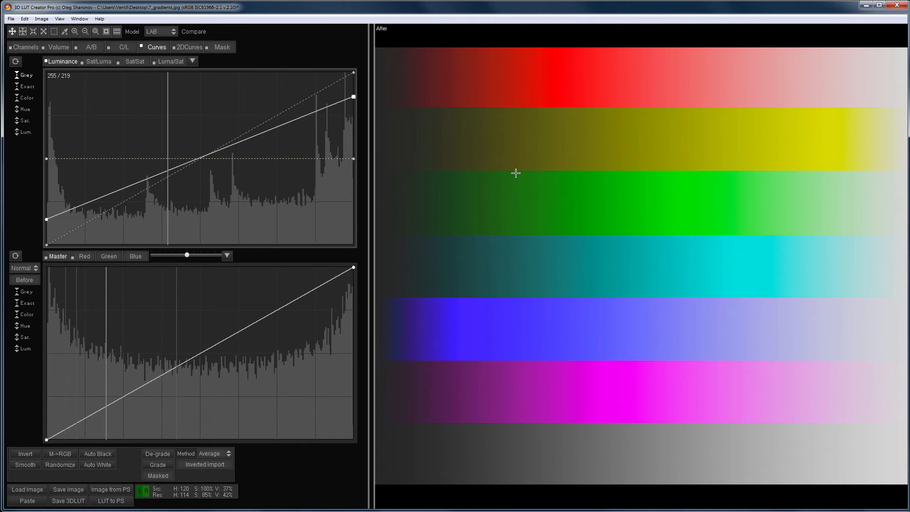
Switch the color model to HSPe to compare how the flattened Luminance curve affects the gradients
{"action": "left_click", "coordinate": [154, 32]}
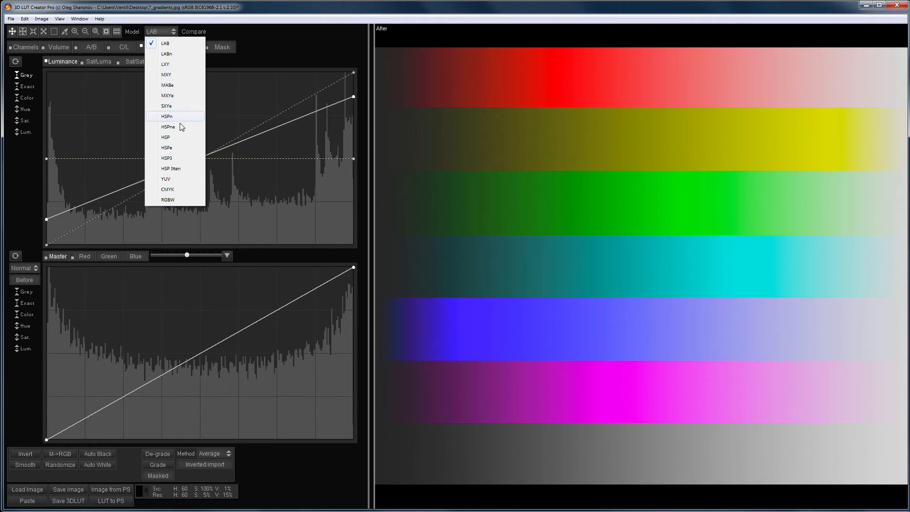
{"action": "key", "text": "Escape"}
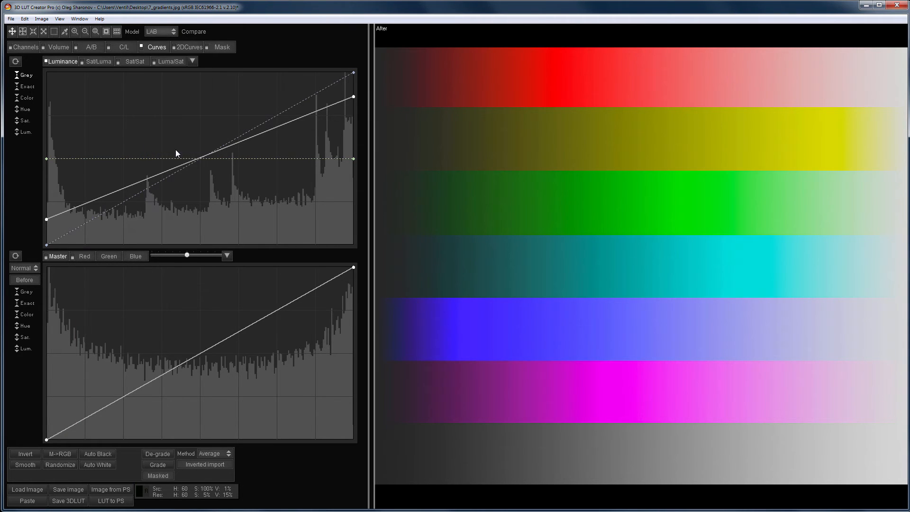
{"action": "key", "text": "Down"}
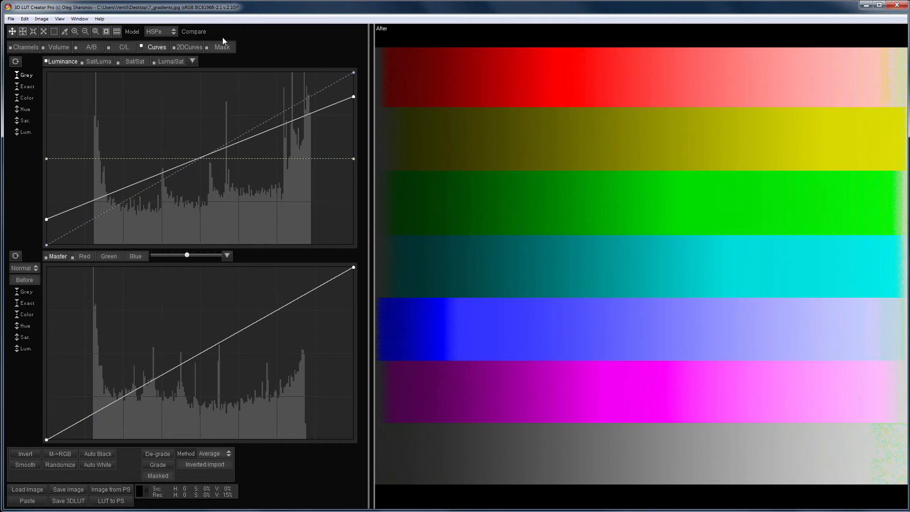
Switch the color model to HSPne to compare the flattened Luminance curve's effect on the gradients
{"action": "left_click", "coordinate": [164, 34]}
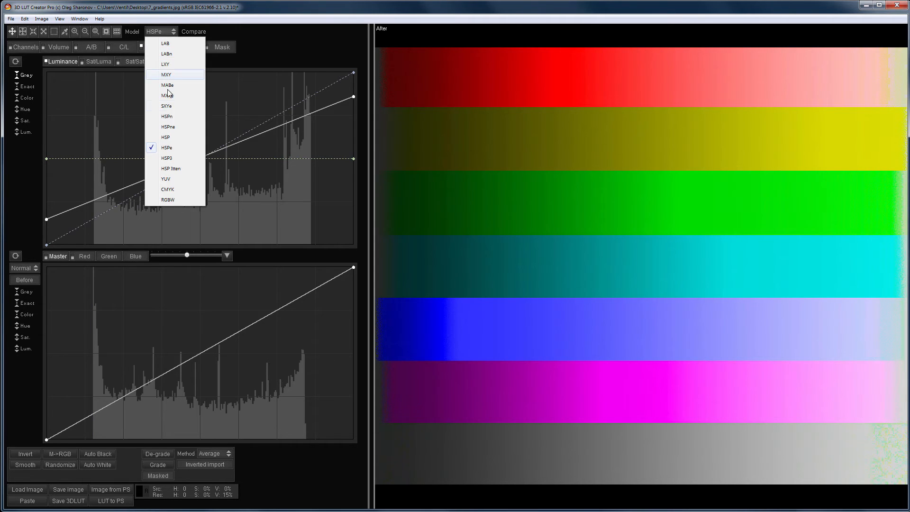
{"action": "left_click", "coordinate": [169, 127]}
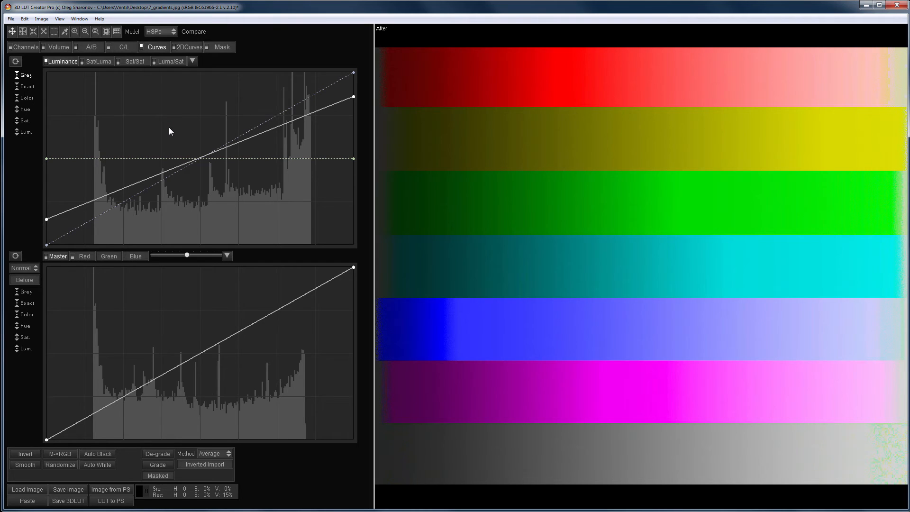
{"action": "key", "text": "Return"}
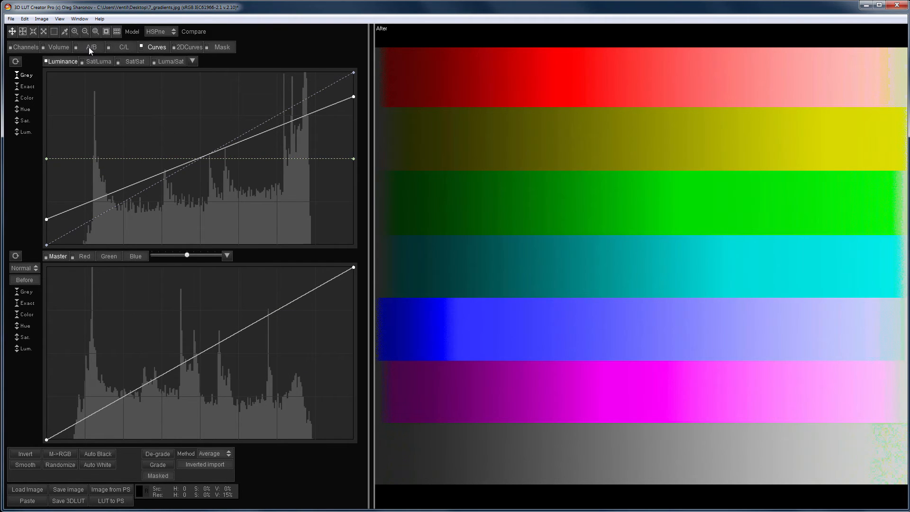
Reset all adjustments and examine how the gradients are distributed on the A/B grid and the C/L grids
{"action": "key", "text": "ctrl+n"}
{"action": "left_click", "coordinate": [89, 47]}
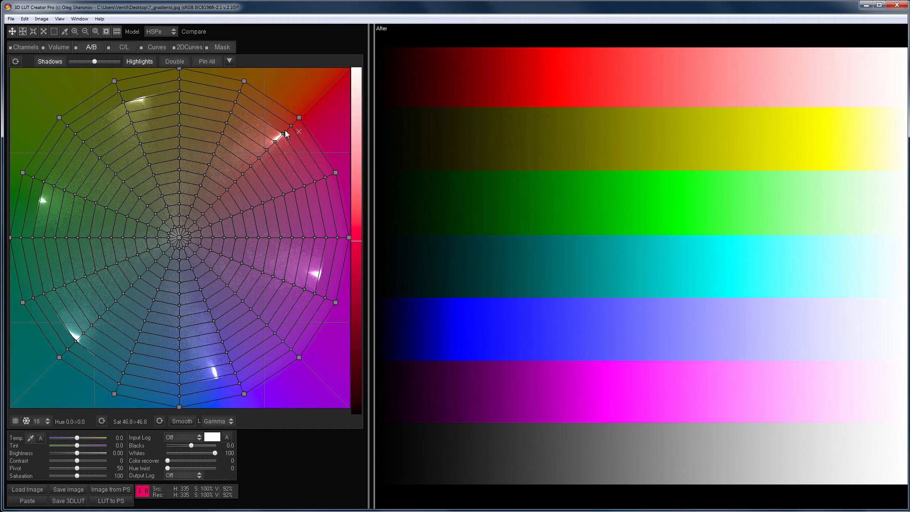
{"action": "left_click", "coordinate": [121, 46]}
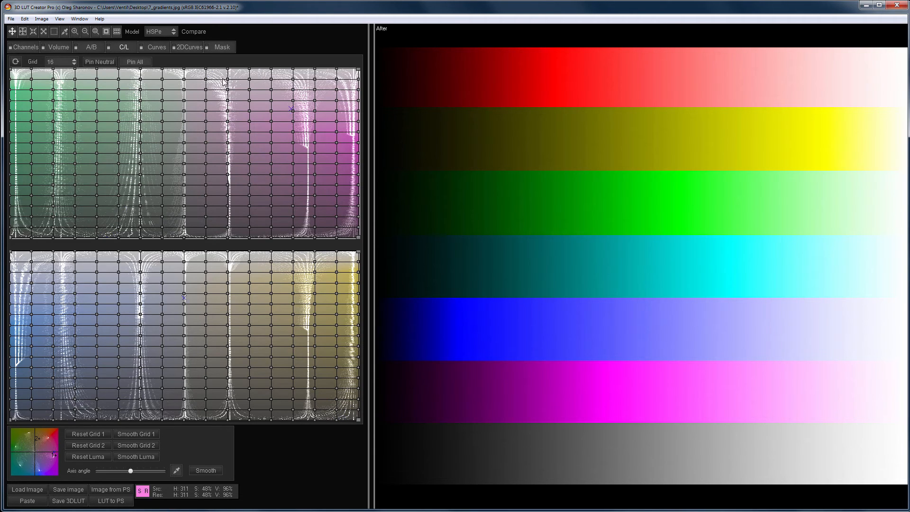
{"action": "left_click", "coordinate": [90, 47]}
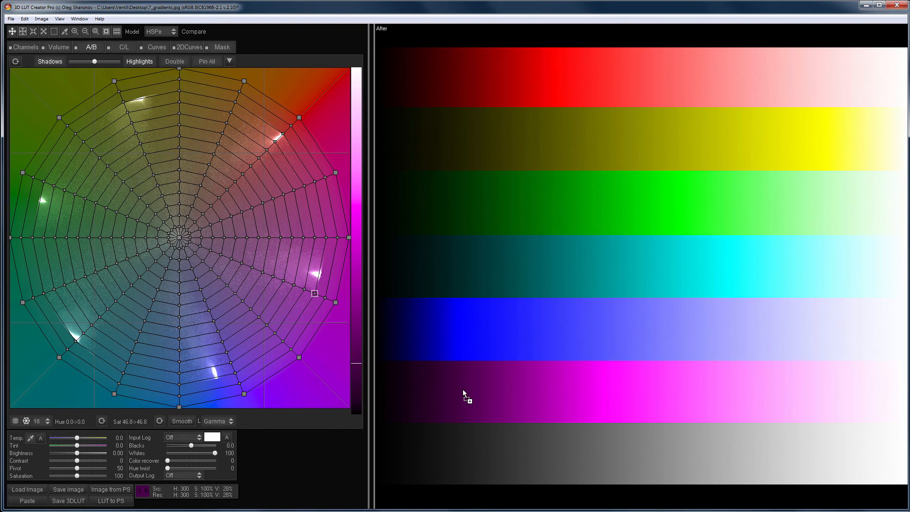
Load the ferrari.jpg image and switch its color model to LAB on the A/B grid
{"action": "left_click_drag", "start_coordinate": [463, 389], "coordinate": [447, 368]}
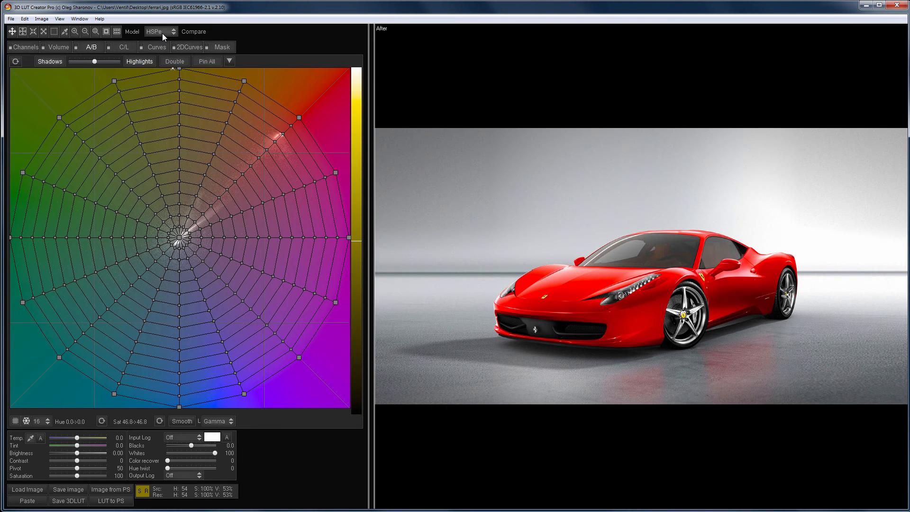
{"action": "left_click", "coordinate": [162, 33]}
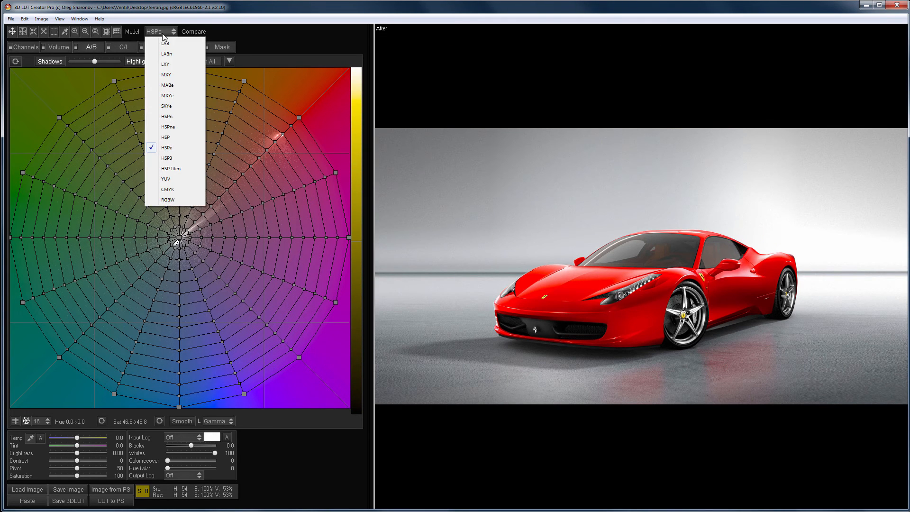
{"action": "left_click", "coordinate": [167, 43]}
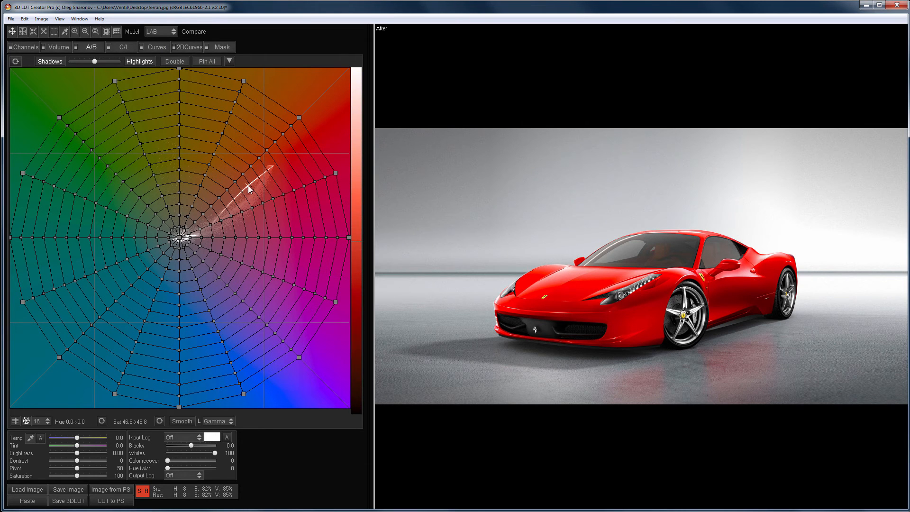
Check the car's red distribution on the C/L grids and set the color model to HSPne back on the A/B grid
{"action": "left_click", "coordinate": [115, 46]}
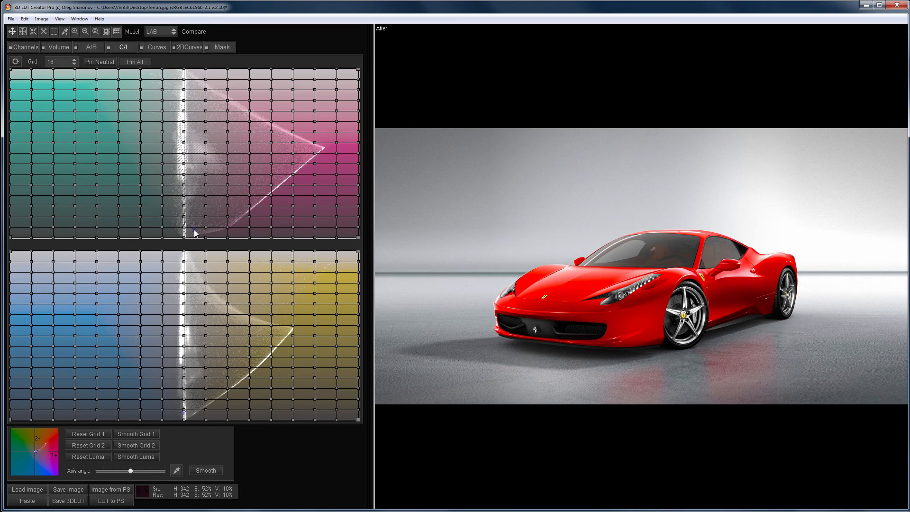
{"action": "left_click", "coordinate": [93, 49]}
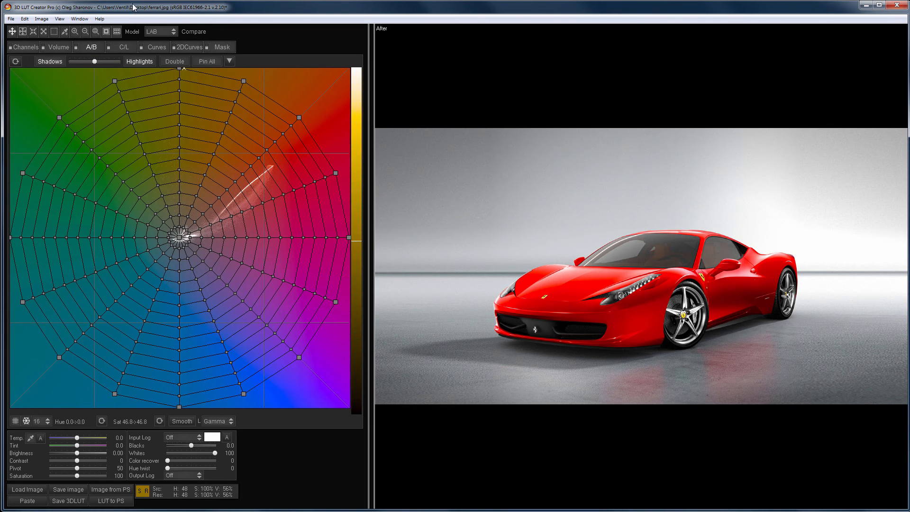
{"action": "left_click", "coordinate": [162, 28]}
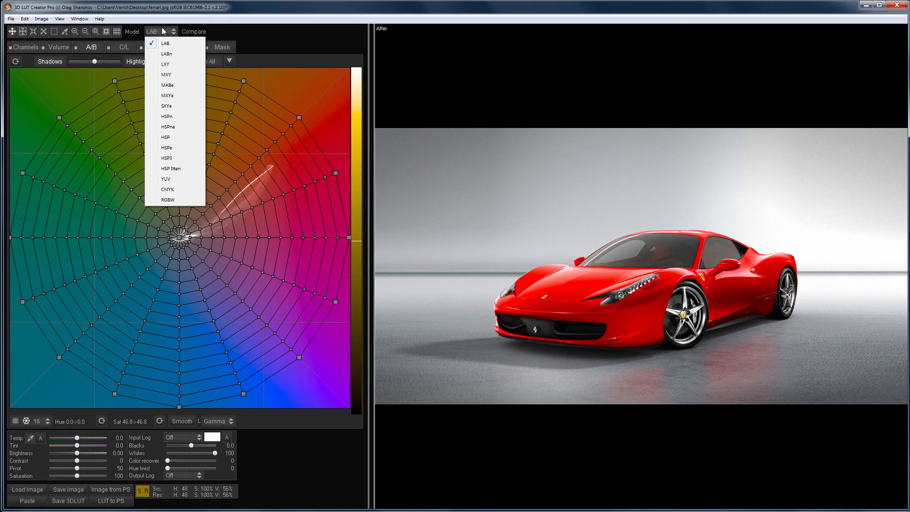
{"action": "left_click", "coordinate": [179, 126]}
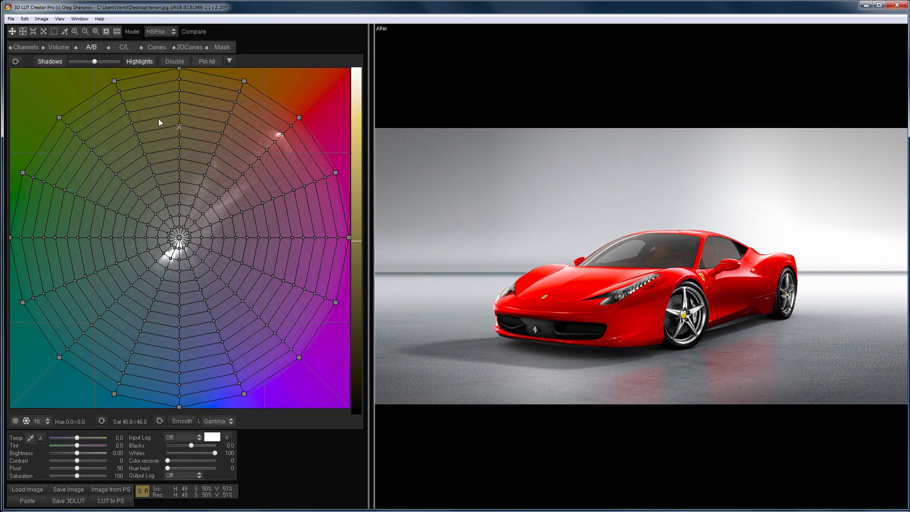
Change the A/B grid to rectangular with all nodes pinned and select the four nodes surrounding the car's red cluster
{"action": "left_click", "coordinate": [16, 421]}
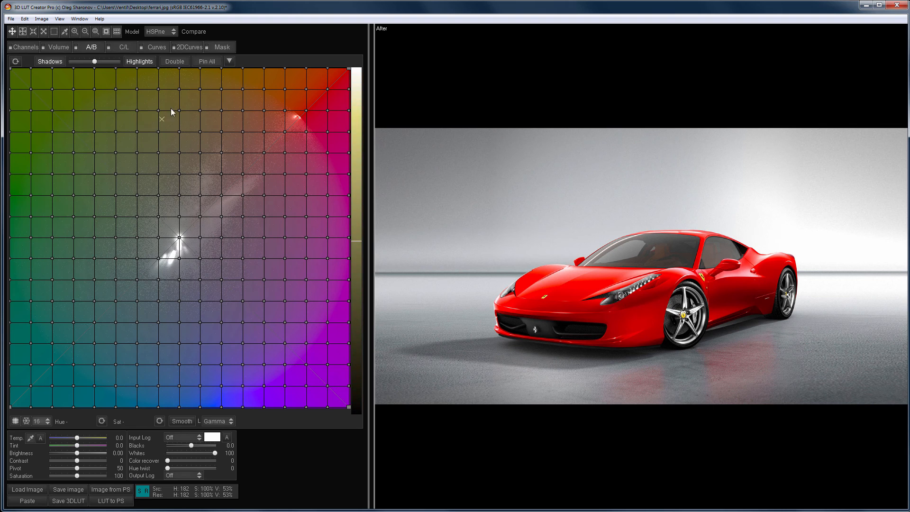
{"action": "left_click", "coordinate": [207, 62]}
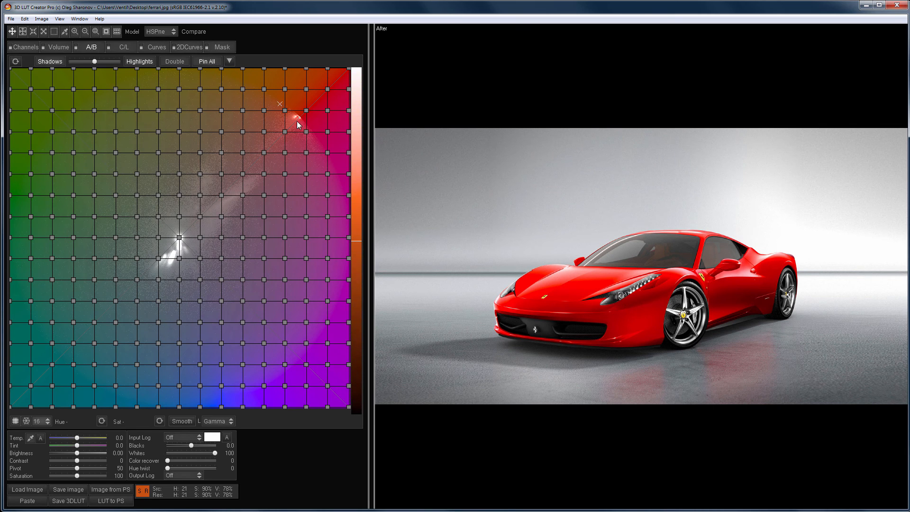
{"action": "left_click_drag", "start_coordinate": [280, 106], "coordinate": [306, 132]}
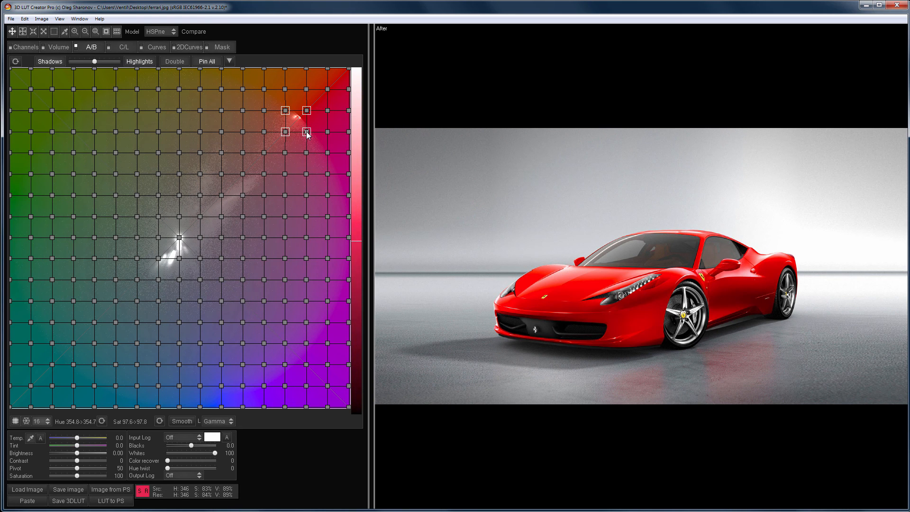
Reload 7_gradients.jpg with all adjustments reset and switch the color model to HSP3
{"action": "key", "text": "ctrl+n"}
{"action": "key", "text": "Return"}
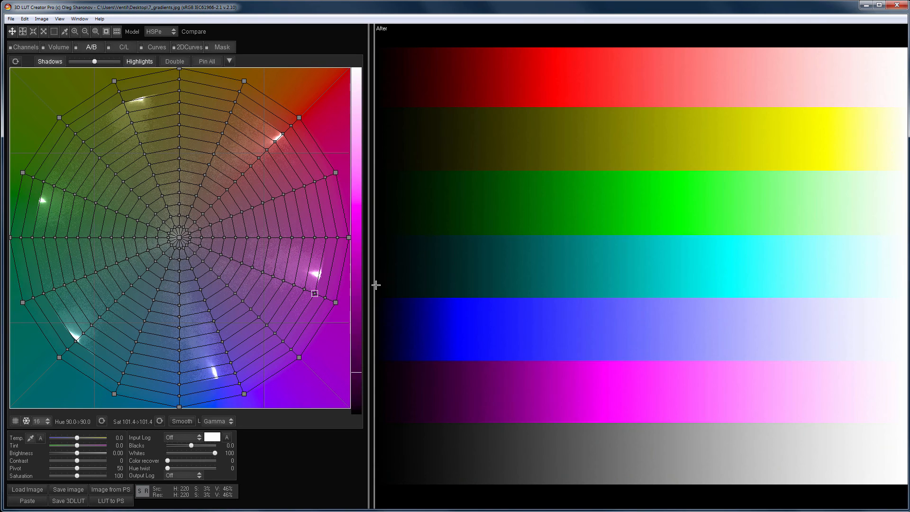
{"action": "left_click", "coordinate": [164, 29]}
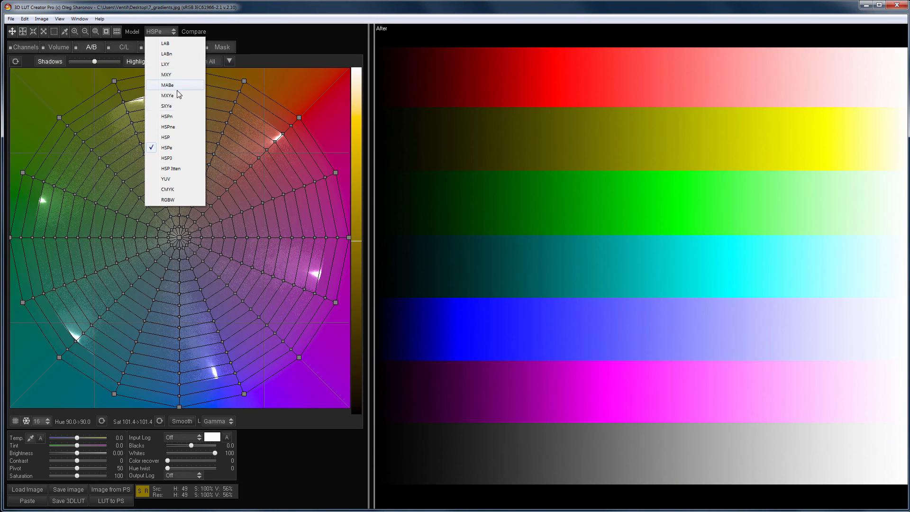
{"action": "left_click", "coordinate": [178, 158]}
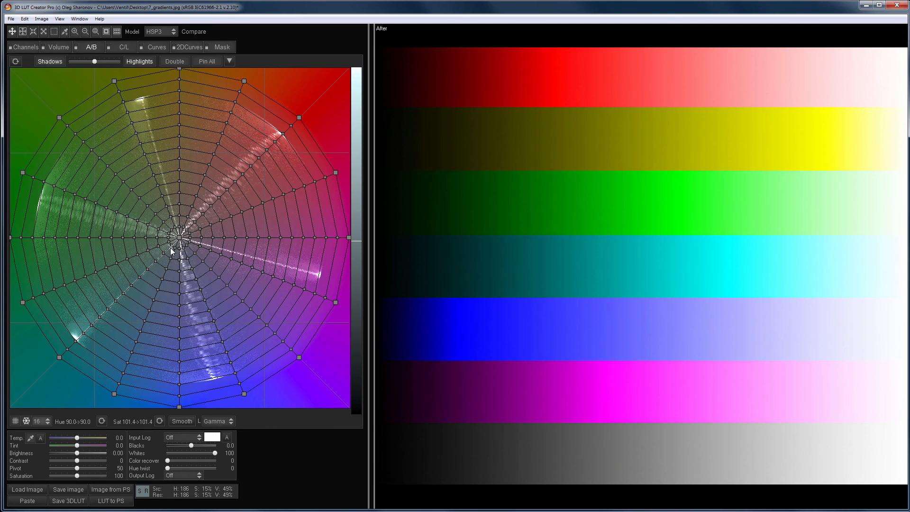
Compare the gradients on the A/B grid in the HSP Itten color model and in LAB
{"action": "left_click", "coordinate": [159, 30]}
{"action": "left_click", "coordinate": [174, 171]}
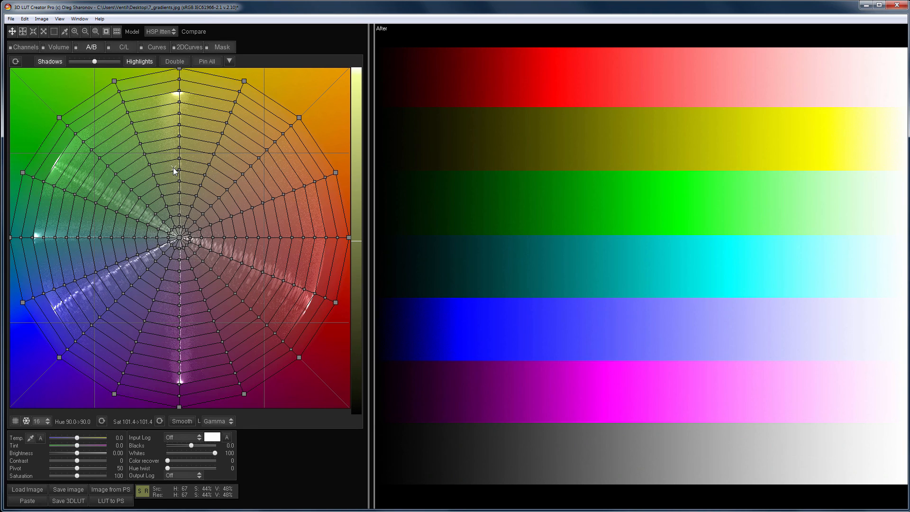
{"action": "left_click", "coordinate": [149, 33]}
{"action": "left_click", "coordinate": [161, 42]}
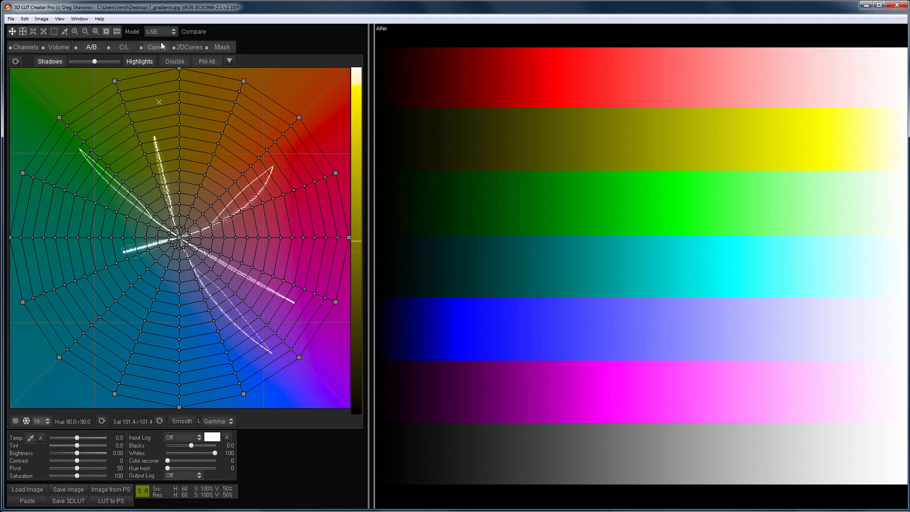
Load the foggy landscape image DSC_7879.jpg and switch its color model to LABn
{"action": "left_click_drag", "start_coordinate": [516, 511], "coordinate": [516, 433]}
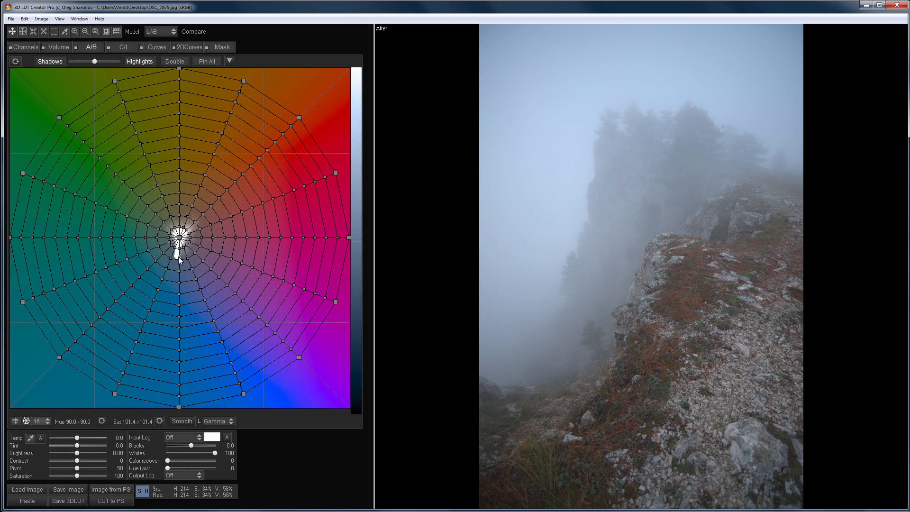
{"action": "left_click", "coordinate": [171, 32]}
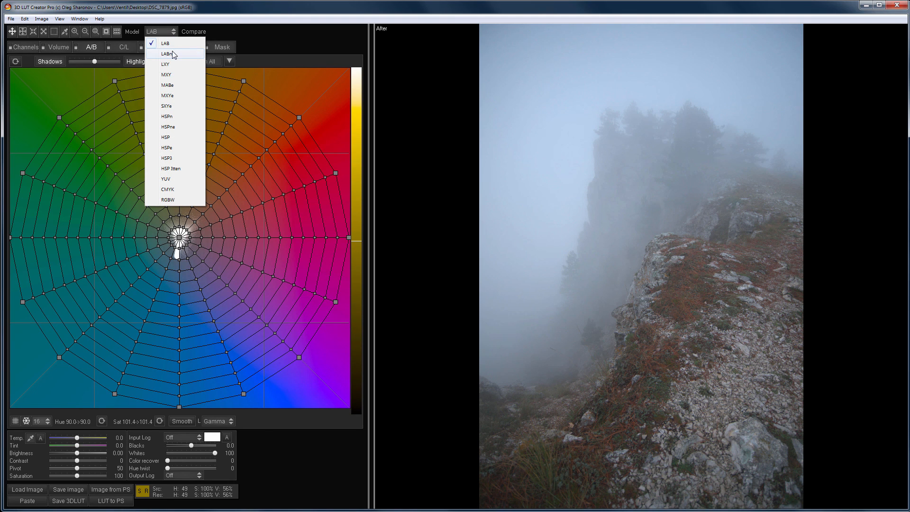
{"action": "key", "text": "Escape"}
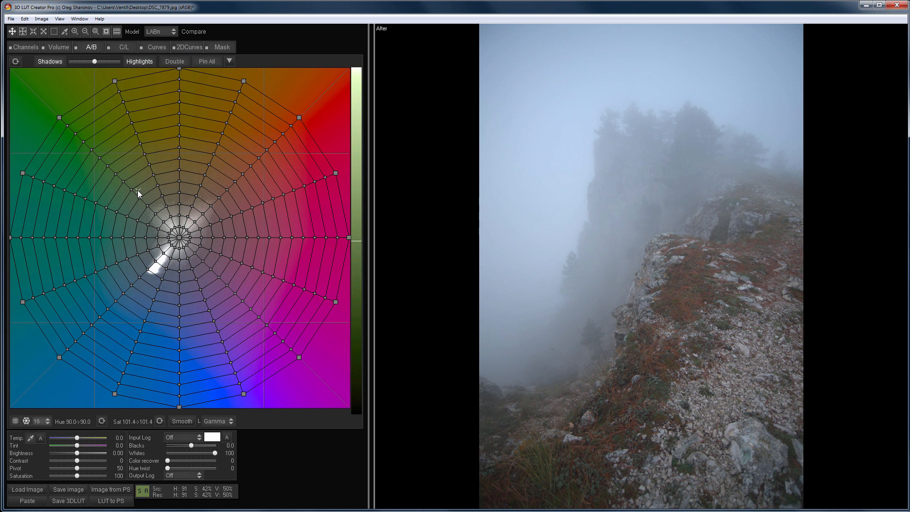
Switch the foggy landscape's color model to HSPn and back to LAB to compare the color spread on the A/B grid
{"action": "left_click", "coordinate": [154, 33]}
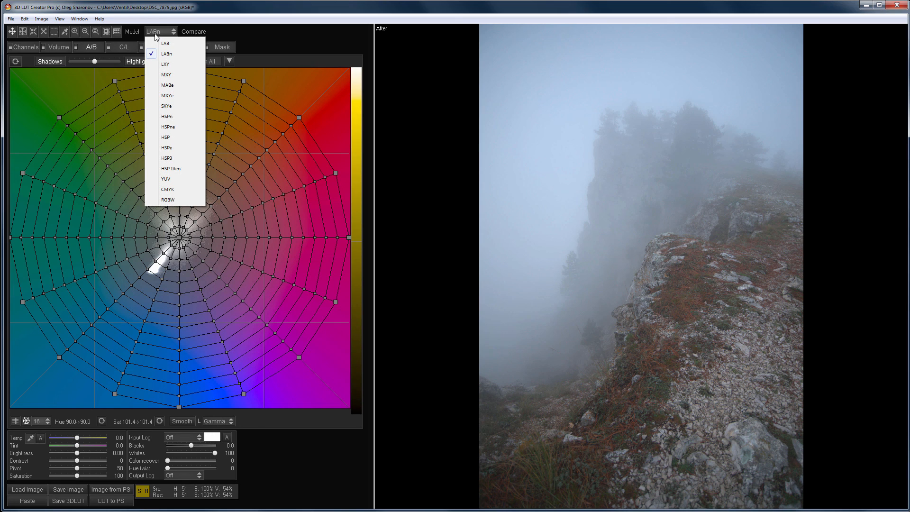
{"action": "left_click", "coordinate": [171, 118]}
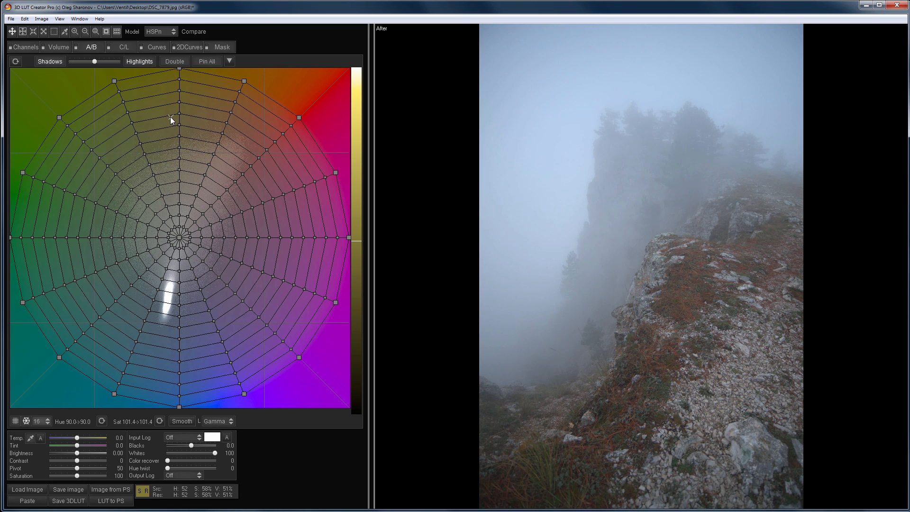
{"action": "left_click", "coordinate": [163, 32]}
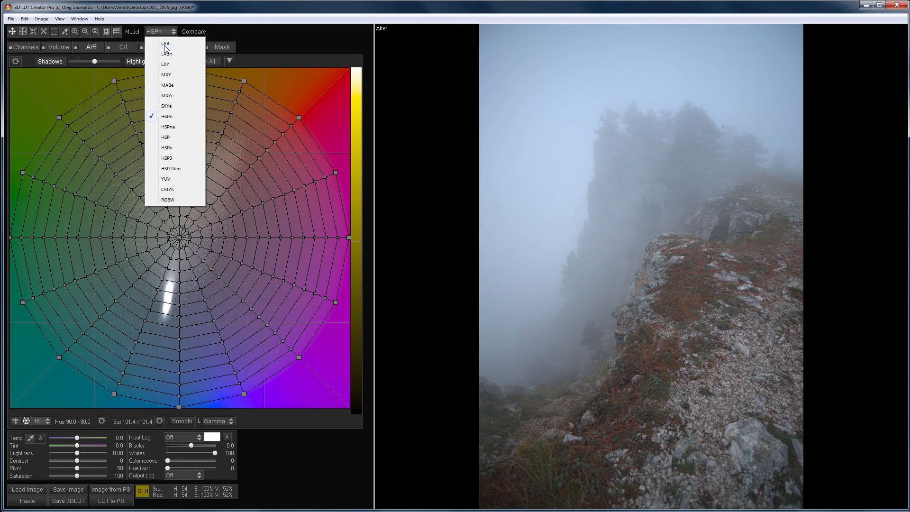
{"action": "left_click", "coordinate": [164, 47]}
{"action": "key", "text": "Down"}
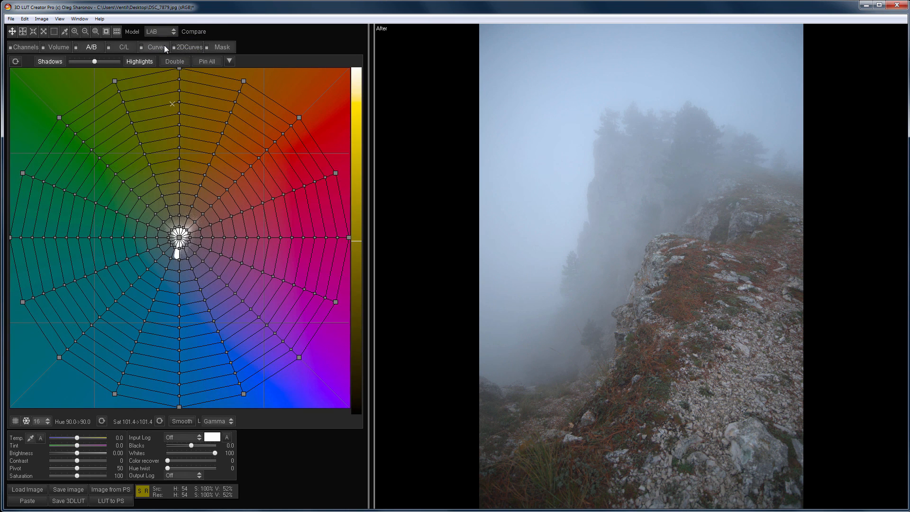